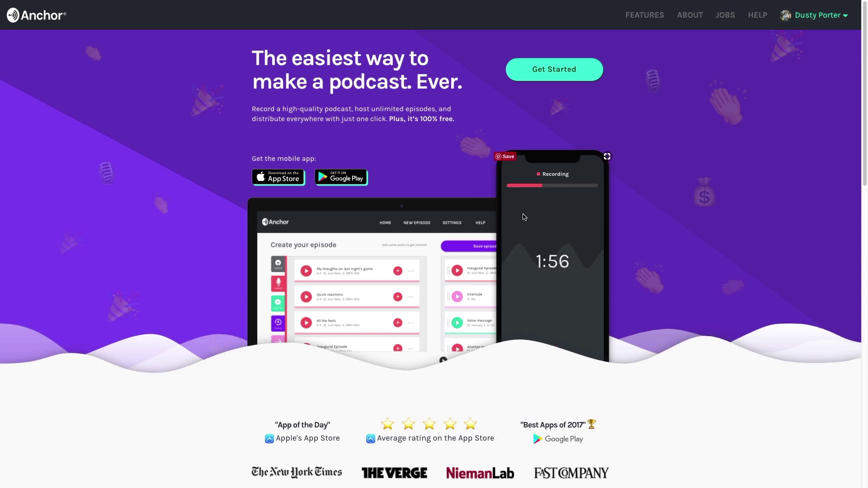
Step: Open Dusty Porter's public profile for the Entrepreneurs Minute podcast from the account menu
{"action": "left_click", "coordinate": [536, 84]}
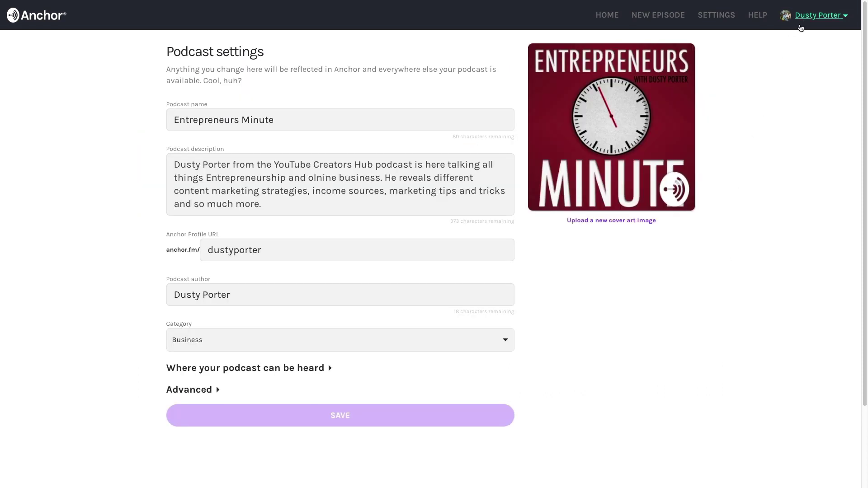
{"action": "left_click", "coordinate": [807, 22]}
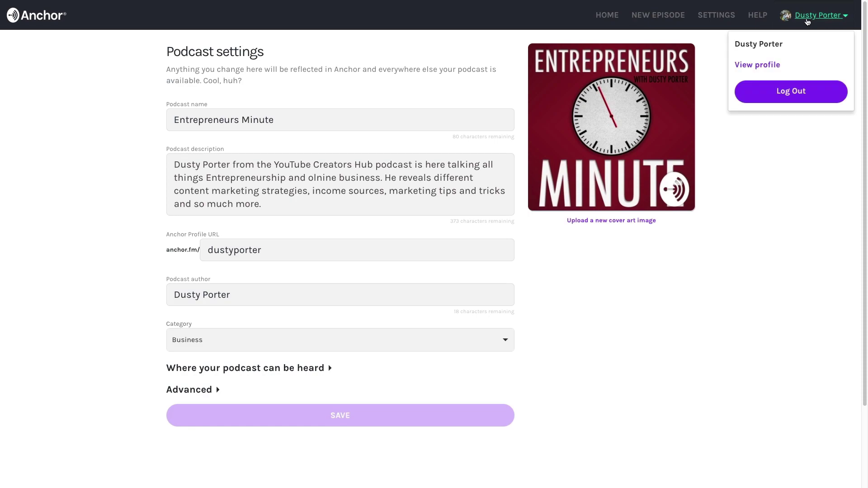
{"action": "left_click", "coordinate": [764, 64]}
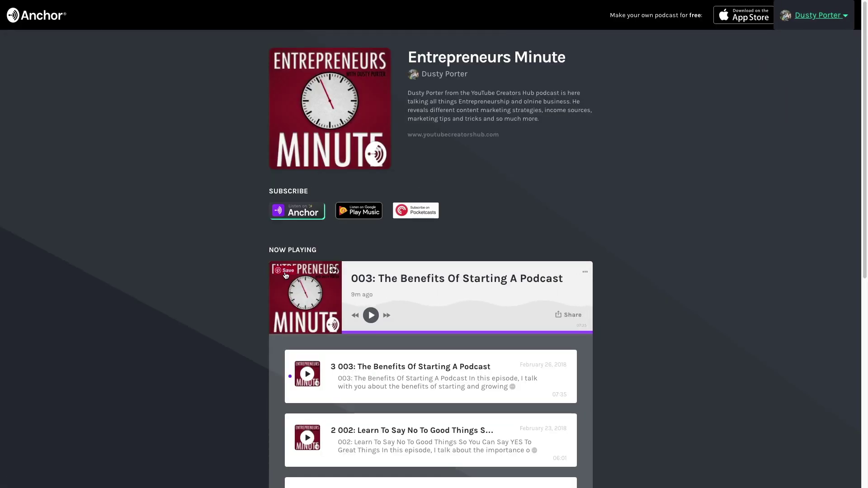
{"action": "scroll", "coordinate": [305, 272], "scroll_direction": "down", "scroll_amount": 2}
{"action": "scroll", "coordinate": [326, 231], "scroll_direction": "up", "scroll_amount": 2}
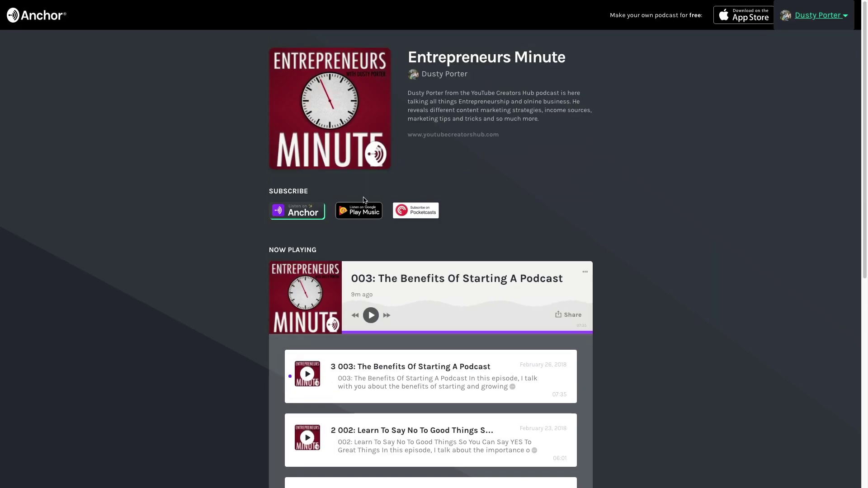
Step: Return to podcast settings and cancel choosing a new cover art image
{"action": "left_click", "coordinate": [16, 3]}
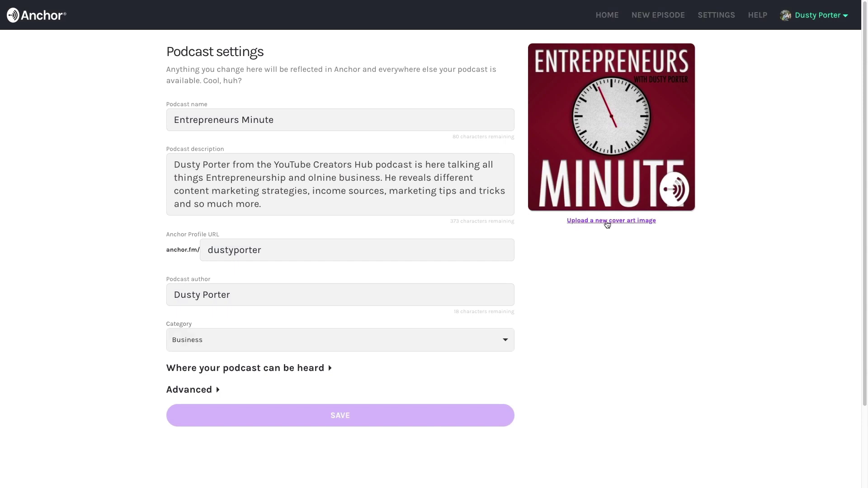
{"action": "left_click", "coordinate": [607, 222]}
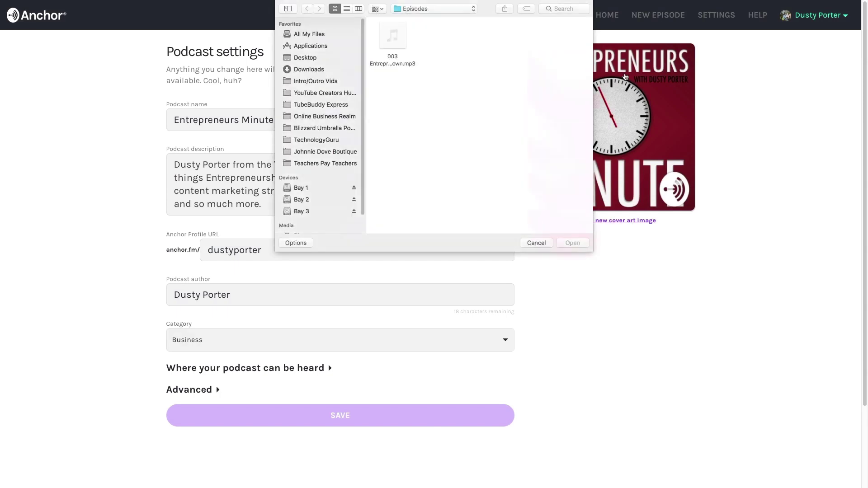
{"action": "left_click", "coordinate": [535, 243]}
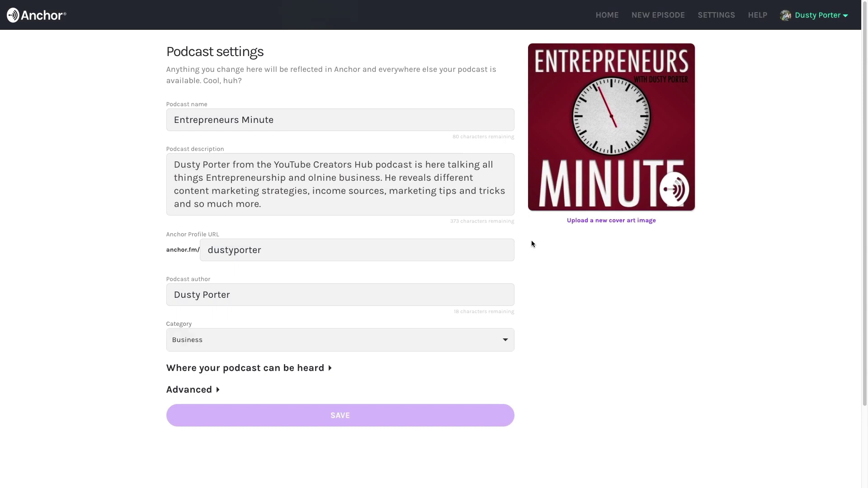
Step: Highlight the Entrepreneurs Minute name and description text, leaving both unchanged
{"action": "left_click_drag", "start_coordinate": [292, 121], "coordinate": [121, 119]}
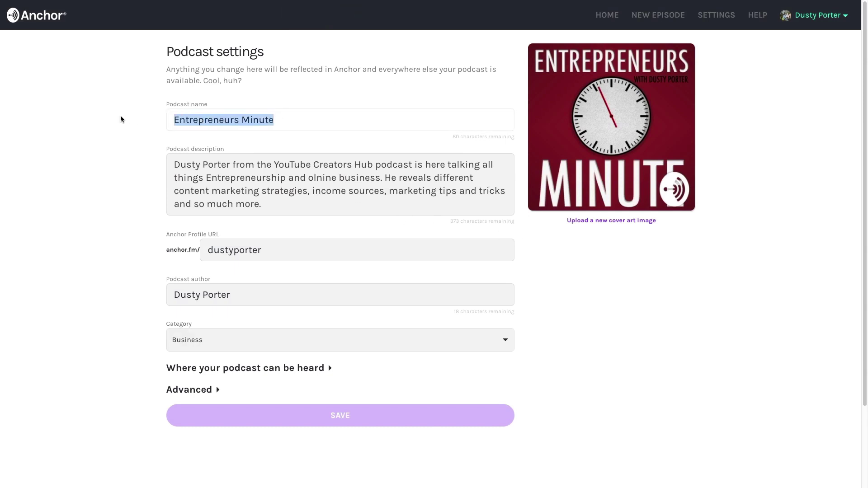
{"action": "left_click_drag", "start_coordinate": [253, 203], "coordinate": [131, 162]}
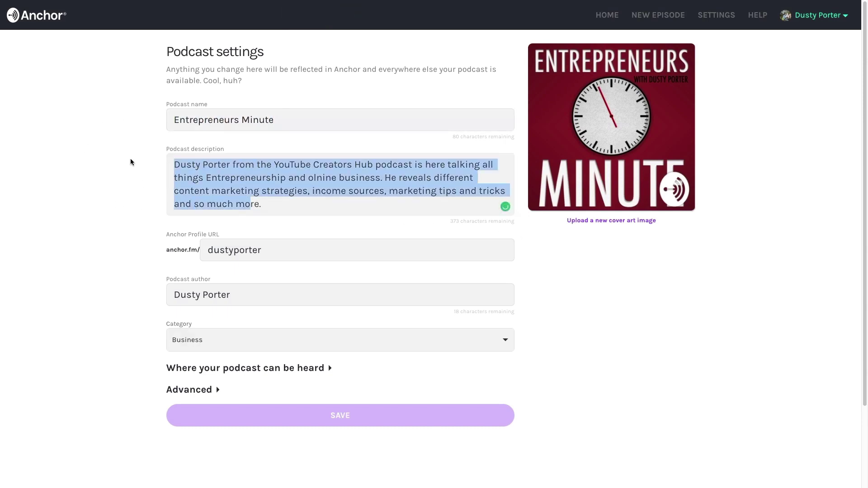
{"action": "left_click", "coordinate": [102, 256]}
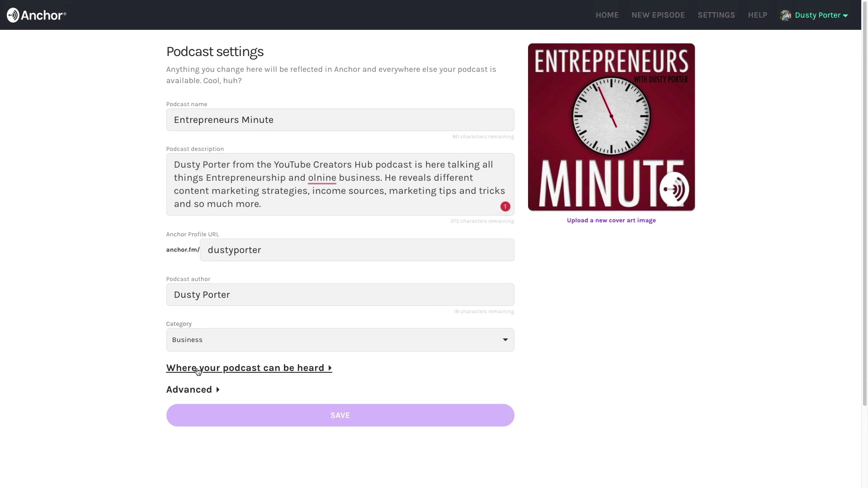
Step: Expand 'Where your podcast can be heard' to list the Anchor, Google Play Music and Pocket Casts links
{"action": "left_click", "coordinate": [197, 372]}
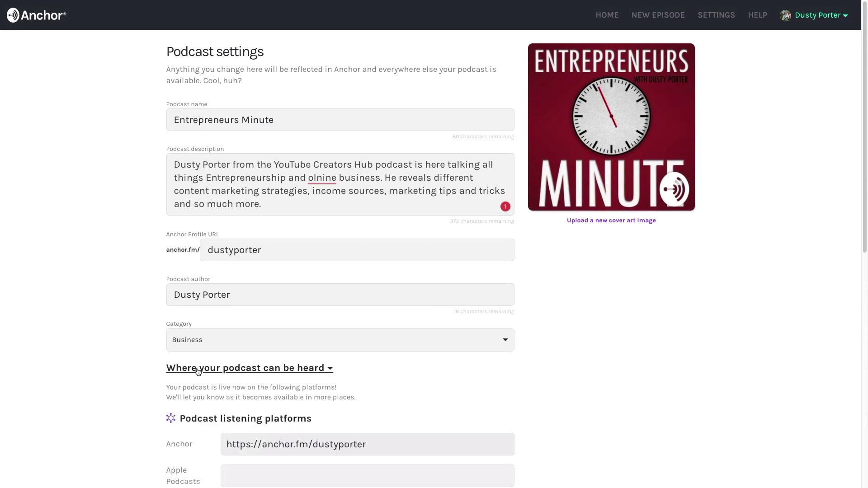
{"action": "scroll", "coordinate": [129, 359], "scroll_direction": "down", "scroll_amount": 2}
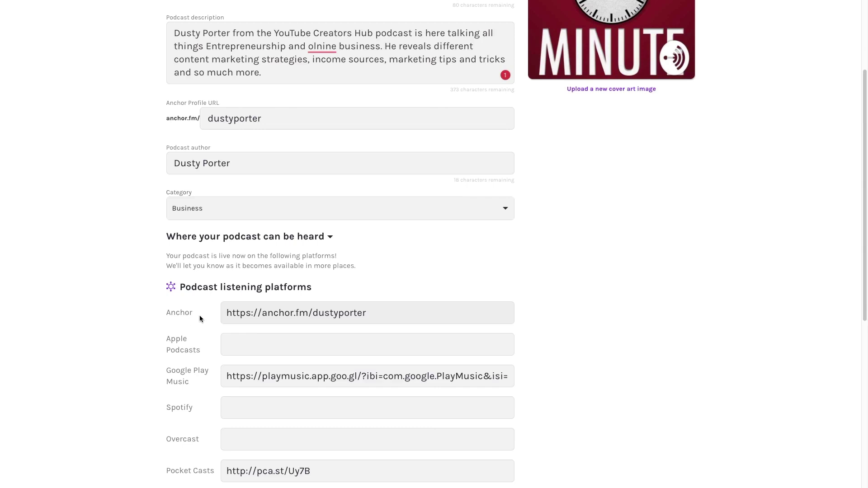
{"action": "scroll", "coordinate": [134, 383], "scroll_direction": "down", "scroll_amount": 2}
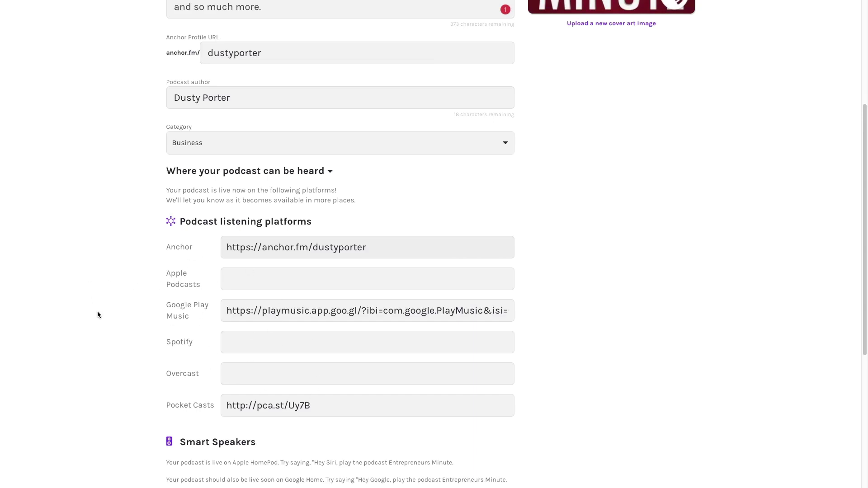
{"action": "scroll", "coordinate": [101, 306], "scroll_direction": "up", "scroll_amount": 3}
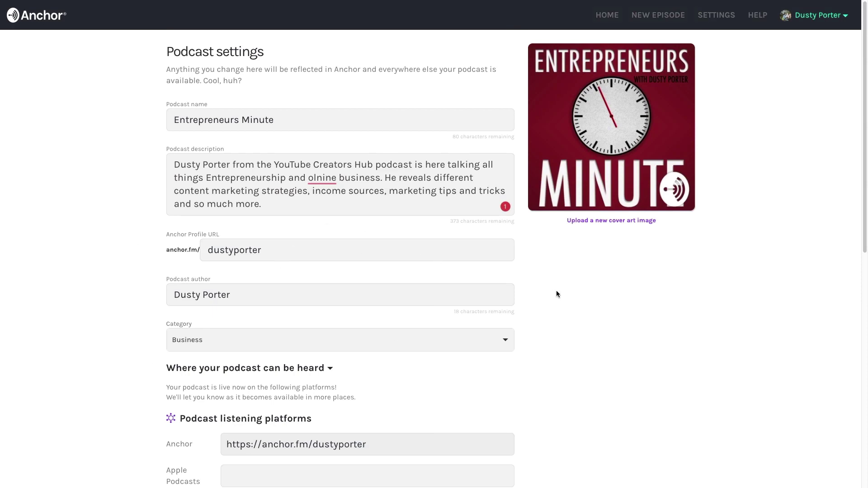
Step: Start a new episode, choose the Record tool, and show listener voice messages
{"action": "left_click", "coordinate": [646, 17]}
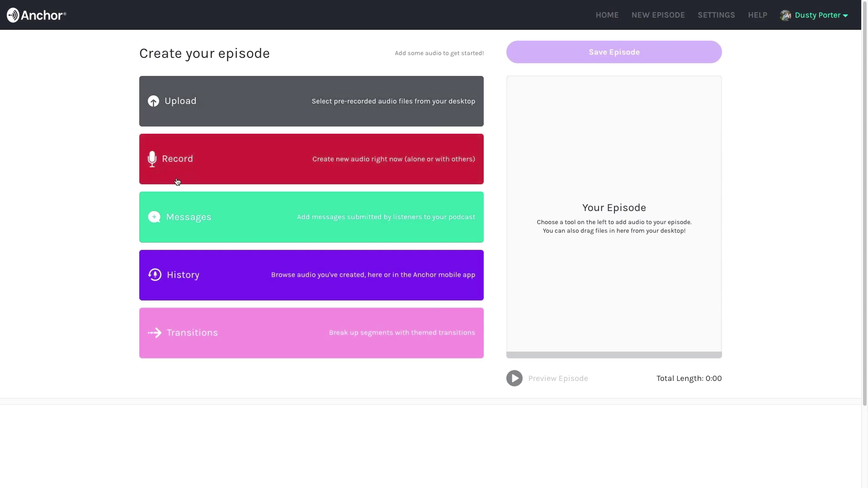
{"action": "left_click", "coordinate": [218, 162]}
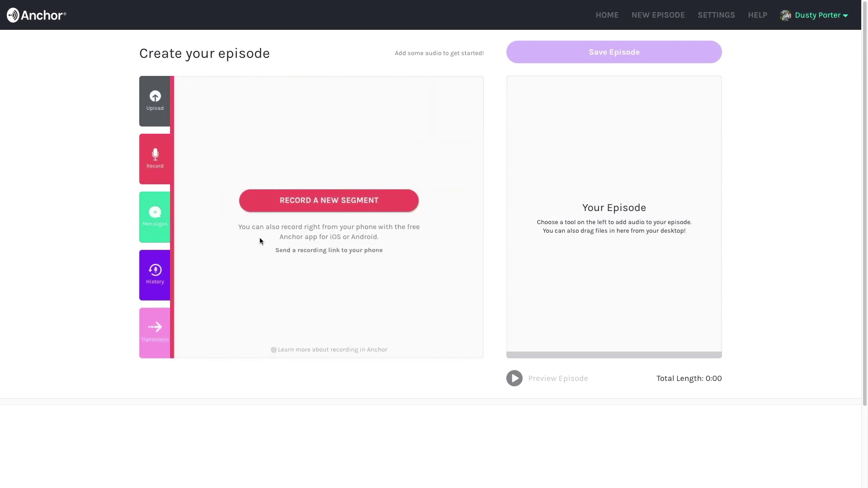
{"action": "left_click", "coordinate": [159, 224]}
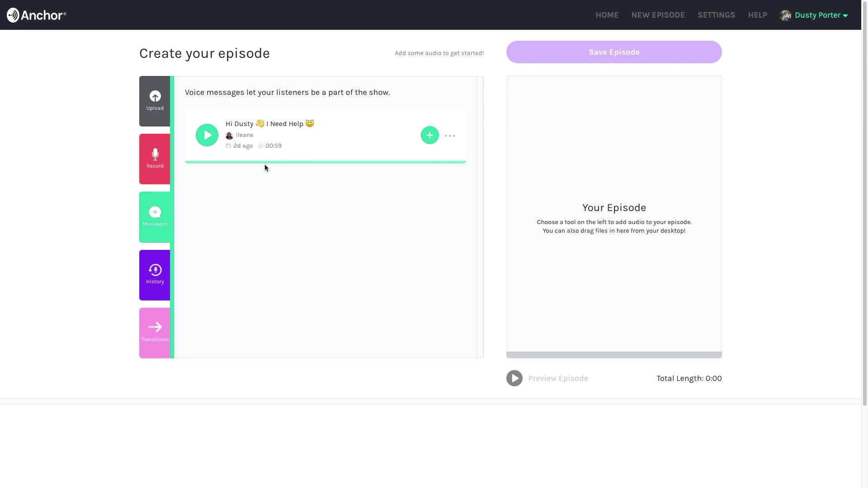
Step: Show the three published recordings in History, then switch to the Upload drop zone
{"action": "left_click", "coordinate": [154, 282]}
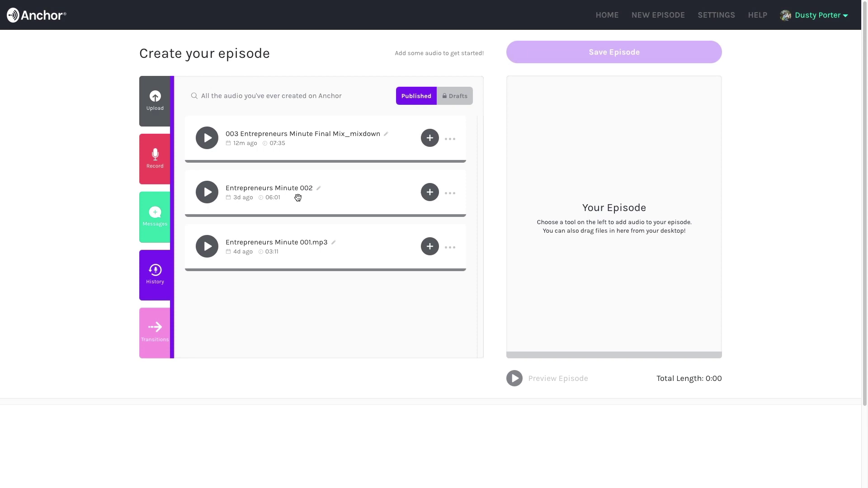
{"action": "left_click", "coordinate": [163, 93]}
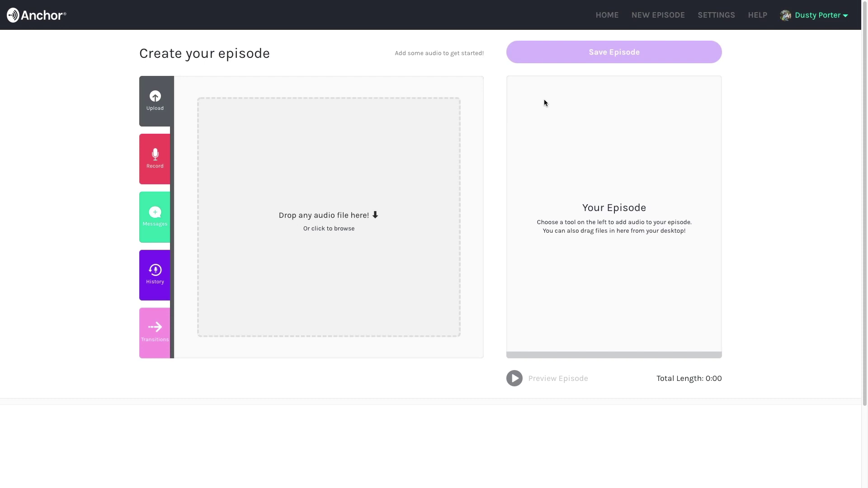
Step: Open the dashboard showing 11 total plays and 3.7 plays per episode
{"action": "left_click", "coordinate": [607, 15]}
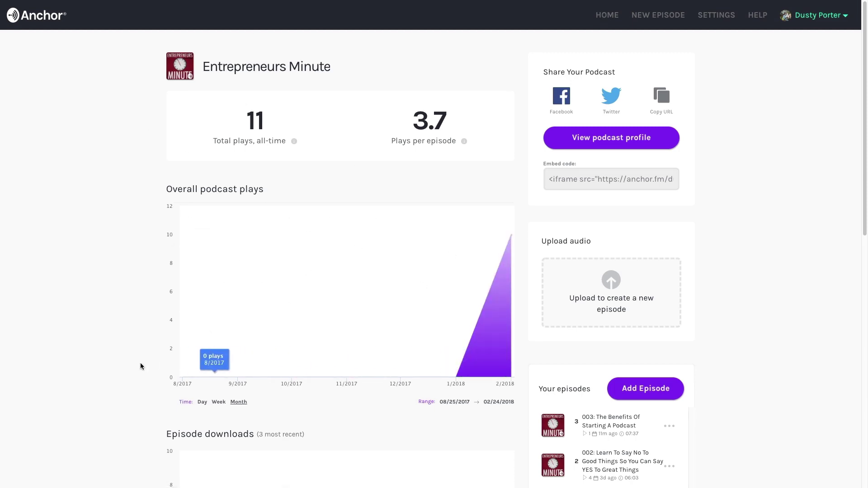
{"action": "scroll", "coordinate": [140, 363], "scroll_direction": "down", "scroll_amount": 1}
{"action": "scroll", "coordinate": [67, 248], "scroll_direction": "down", "scroll_amount": 3}
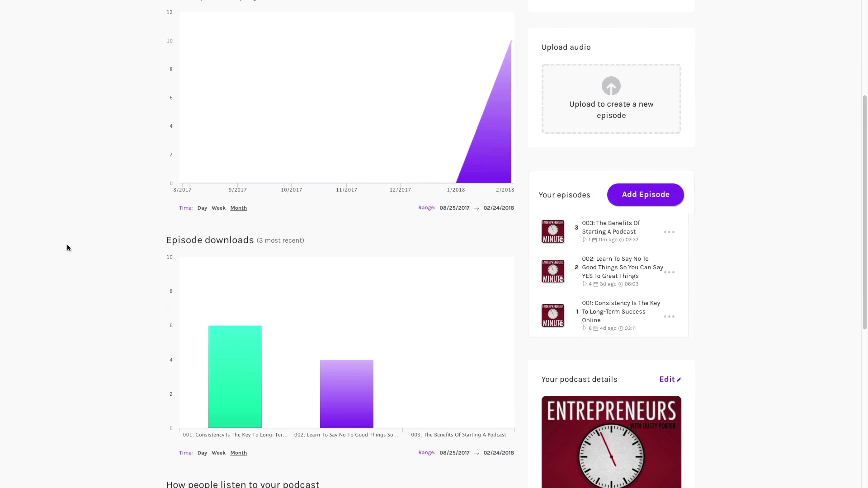
{"action": "scroll", "coordinate": [76, 315], "scroll_direction": "down", "scroll_amount": 2}
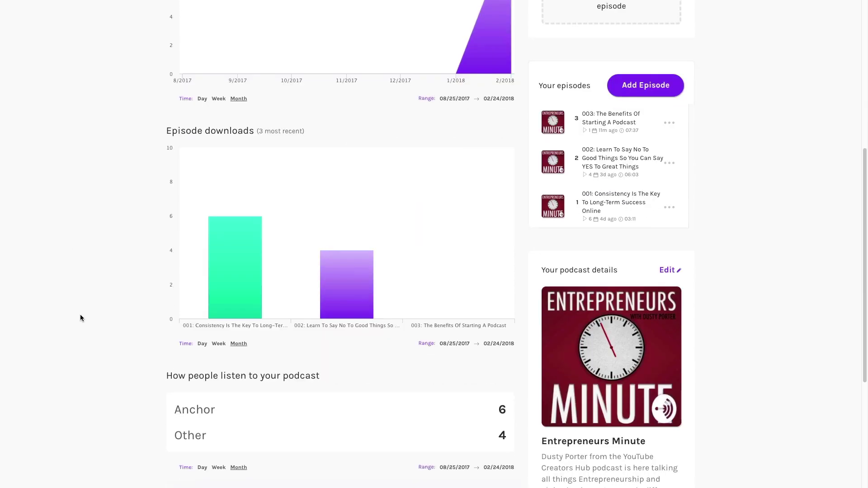
{"action": "scroll", "coordinate": [109, 265], "scroll_direction": "up", "scroll_amount": 4}
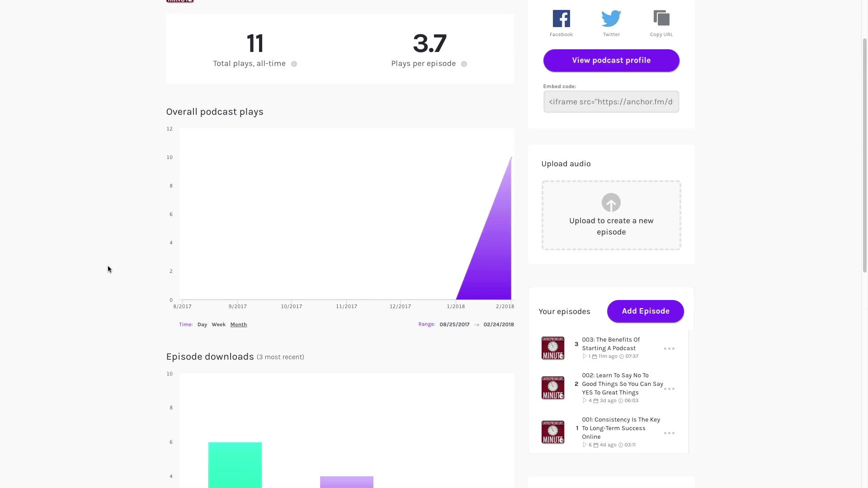
{"action": "scroll", "coordinate": [102, 270], "scroll_direction": "up", "scroll_amount": 2}
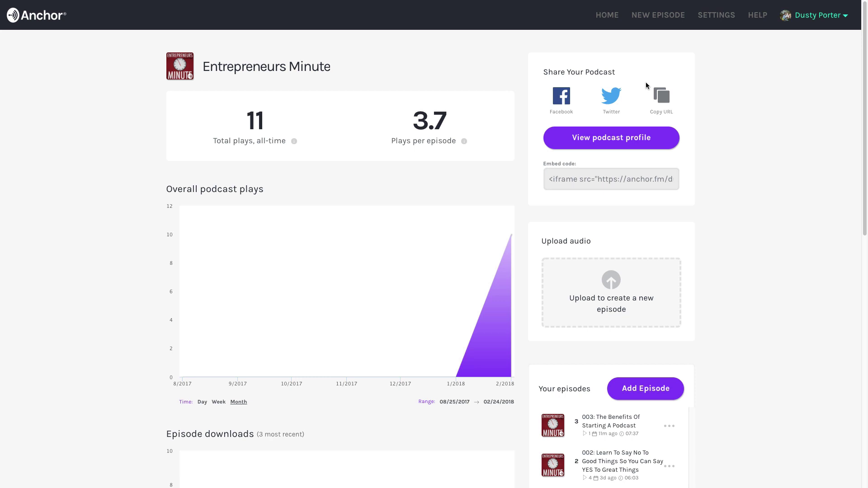
Step: Open the Entrepreneurs Minute public profile from the Dusty Porter account menu
{"action": "left_click", "coordinate": [814, 14]}
{"action": "left_click", "coordinate": [771, 64]}
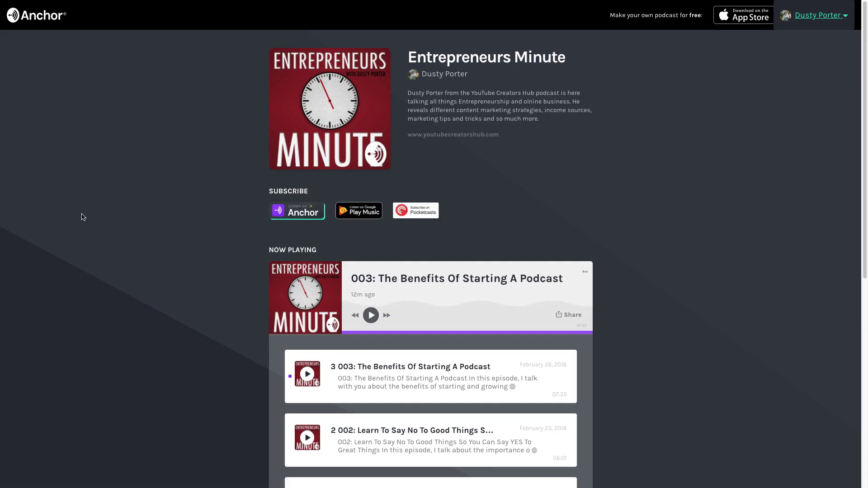